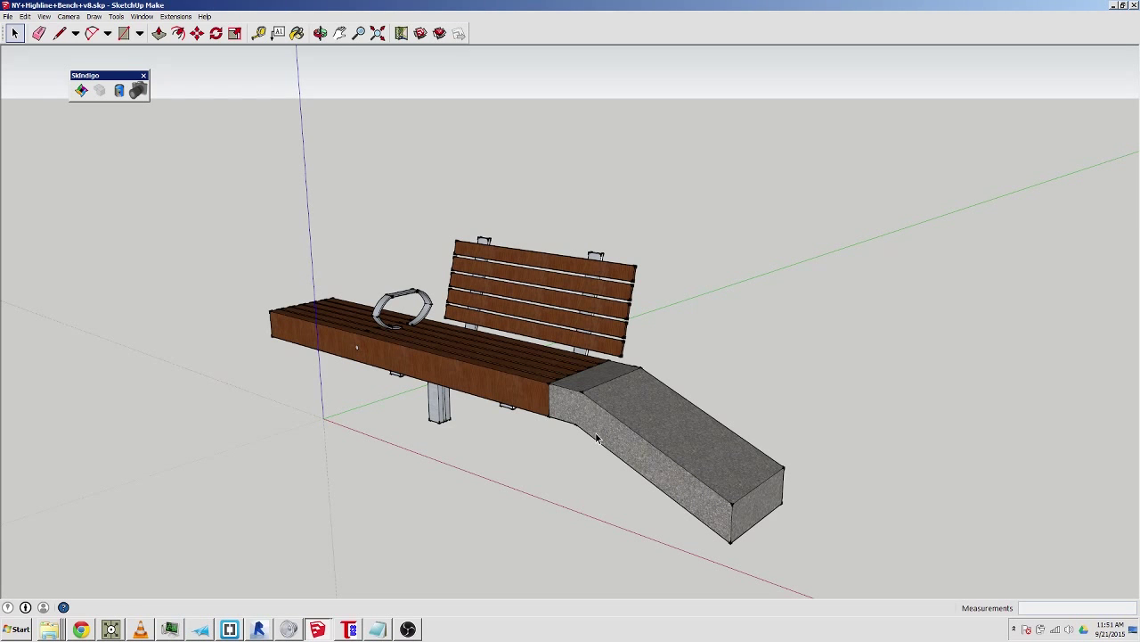
Orbit the bench from the Front view to an elevated three-quarter angle.
middle_drag(581, 418, 300, 335)
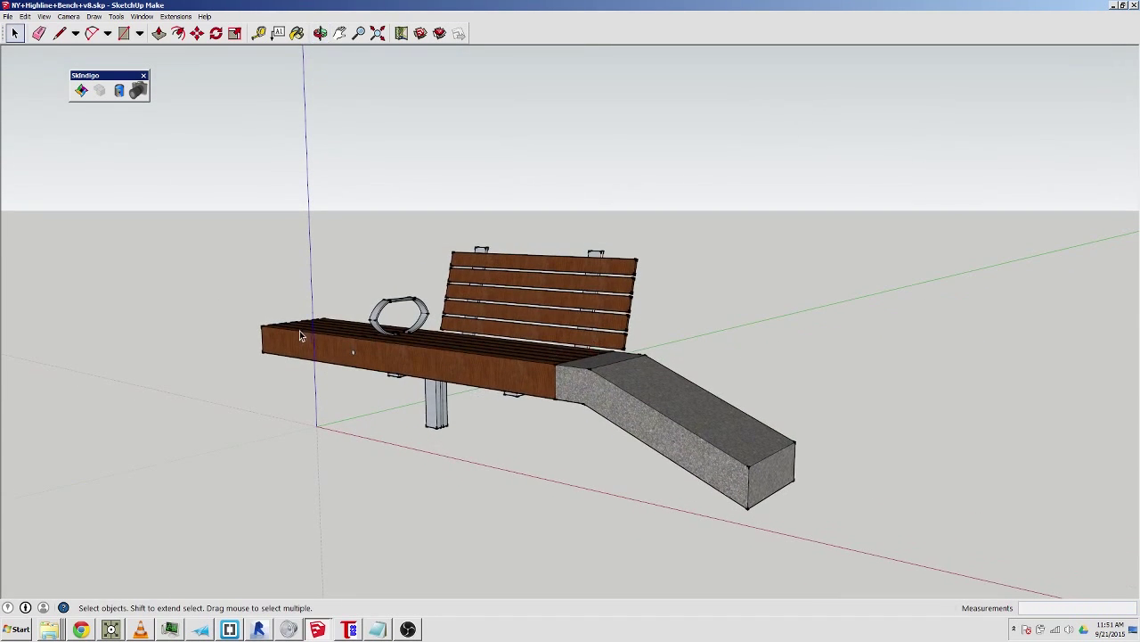
key(F2)
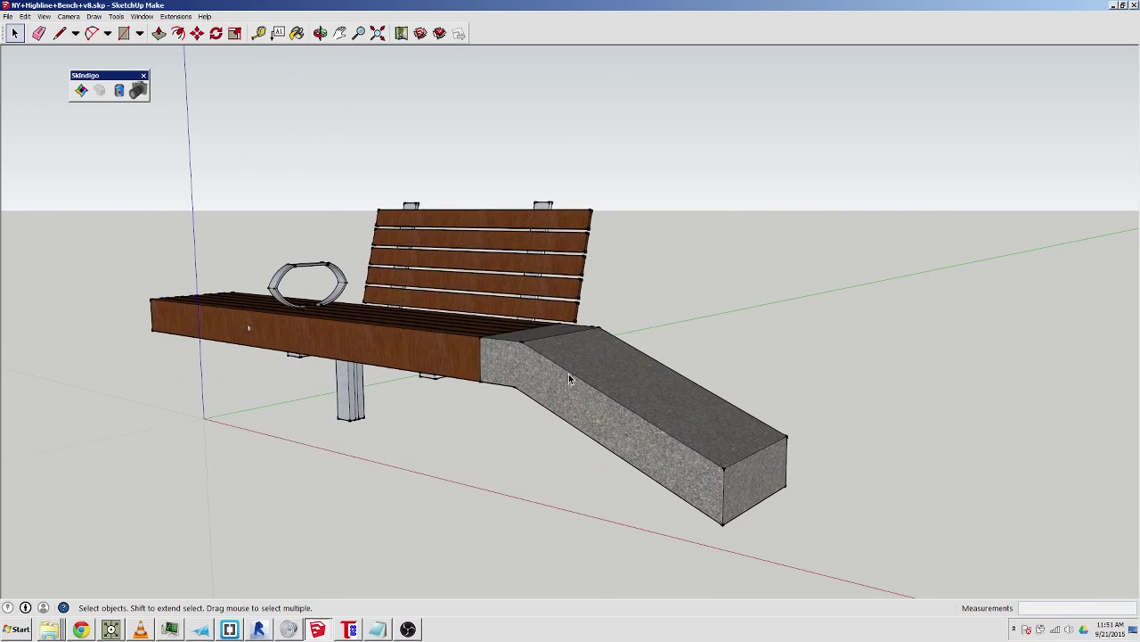
key(o)
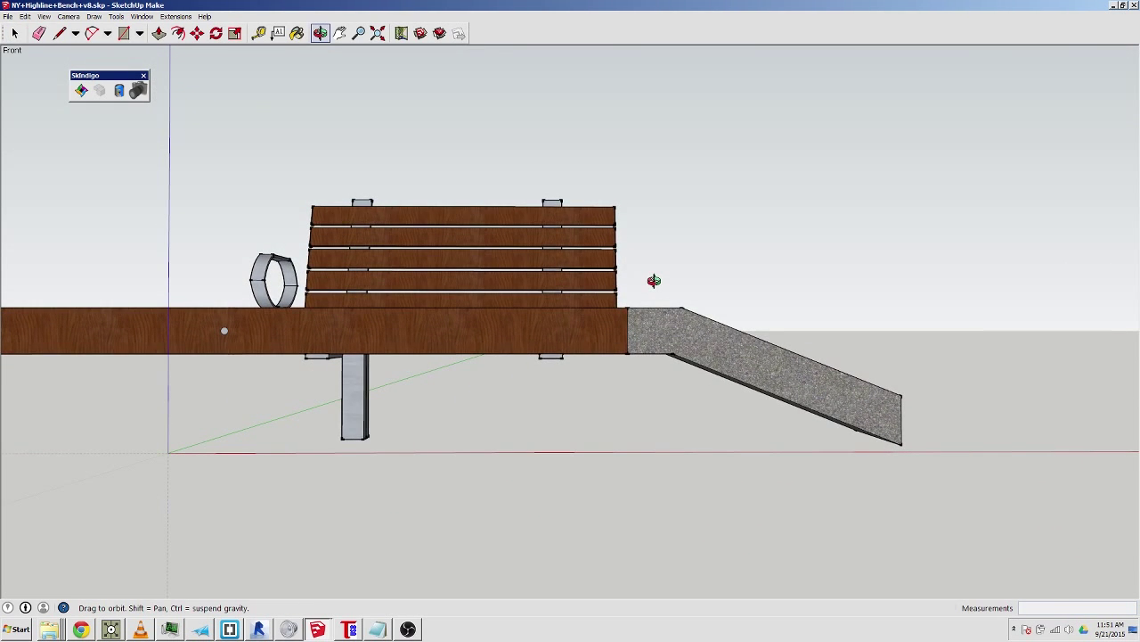
drag(654, 281, 558, 406)
key(space)
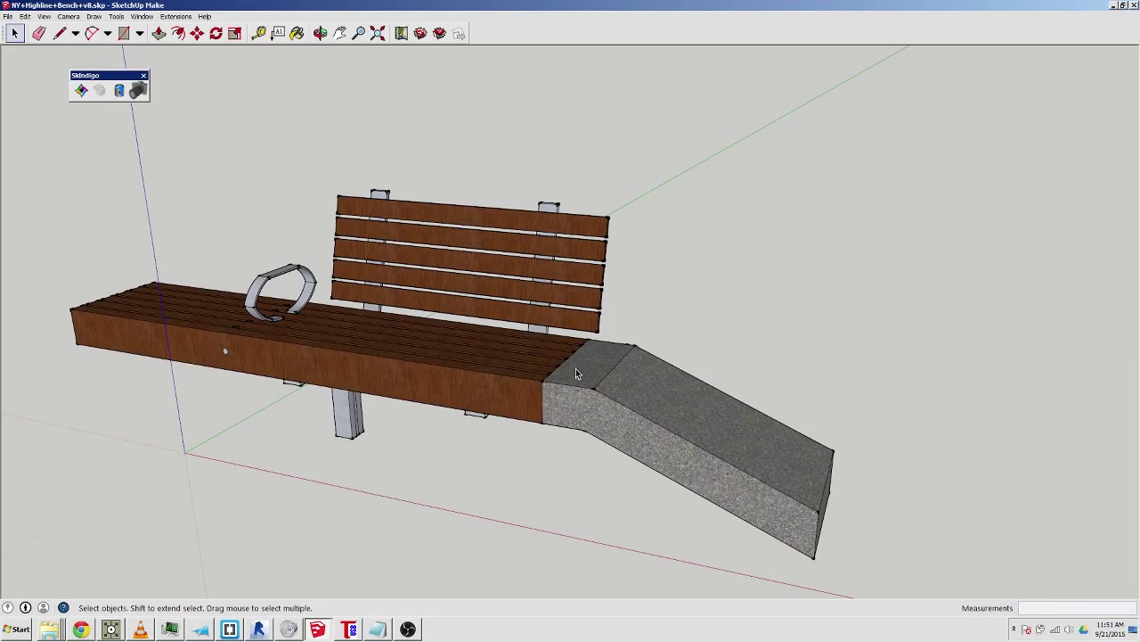
Select a backrest slat and the concrete arm's top face, zooming and orbiting around the ramp.
click(583, 270)
scroll(583, 270, up, 5)
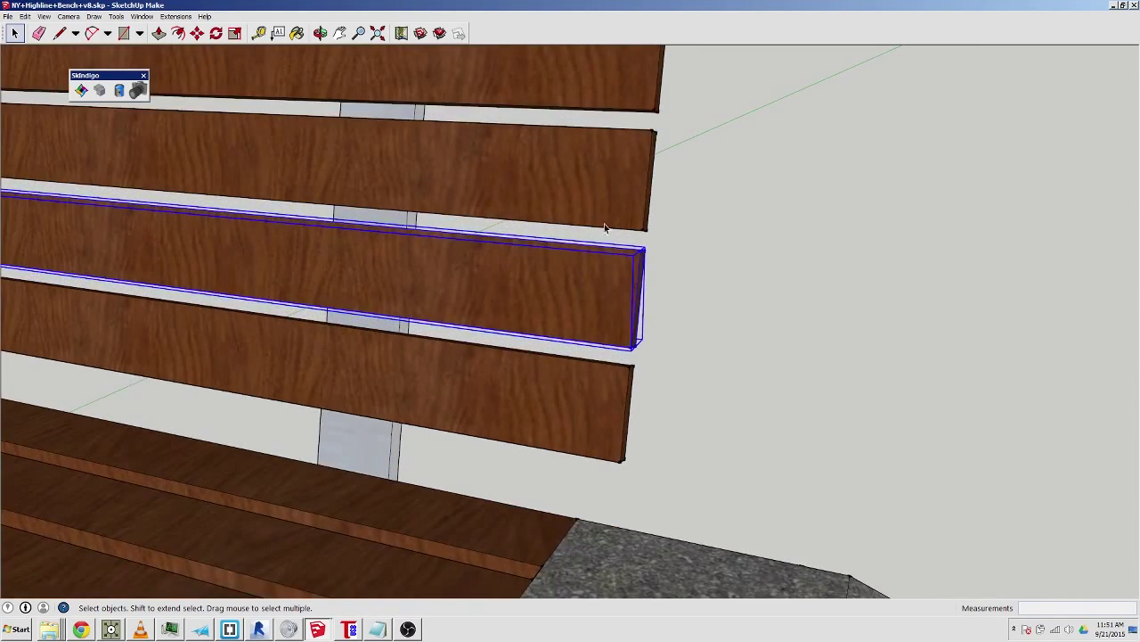
scroll(499, 232, down, 6)
click(528, 372)
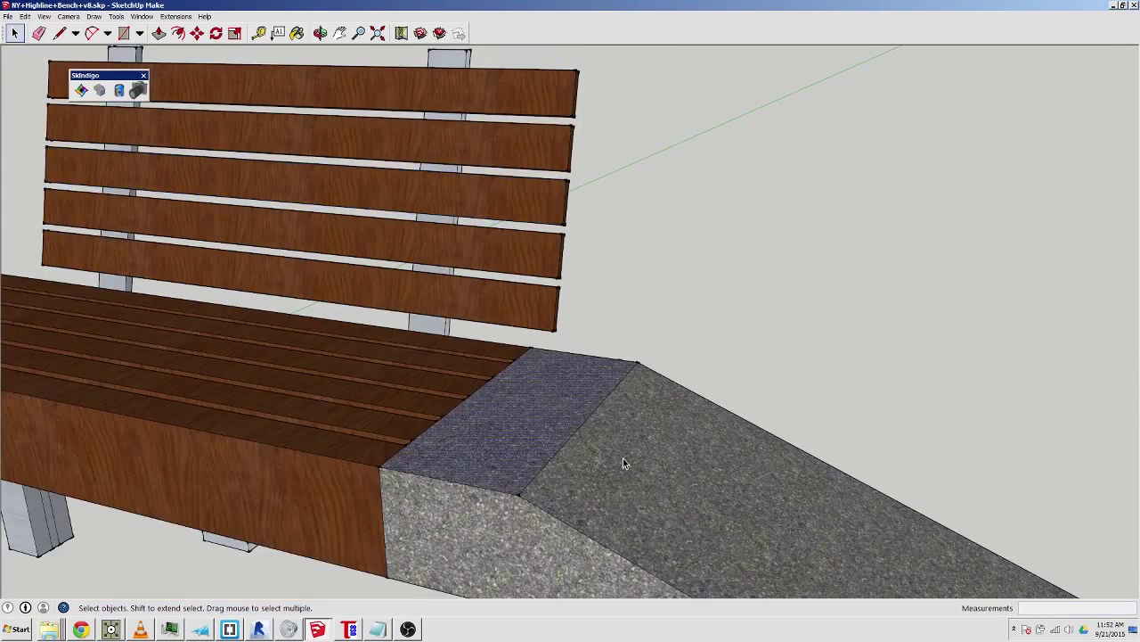
scroll(623, 458, down, 5)
click(700, 299)
middle_drag(655, 416, 620, 371)
scroll(577, 448, up, 2)
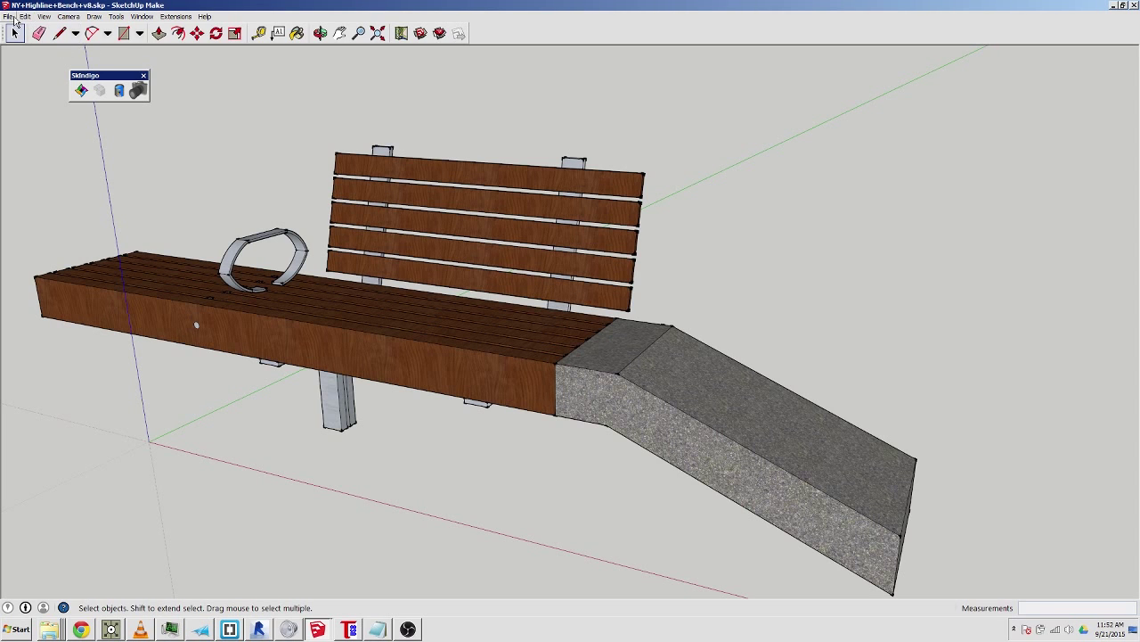
Save the bench as SketchUp Version 8, replacing NY+Highline+Bench+v8.skp, and bring Revit forward.
click(8, 16)
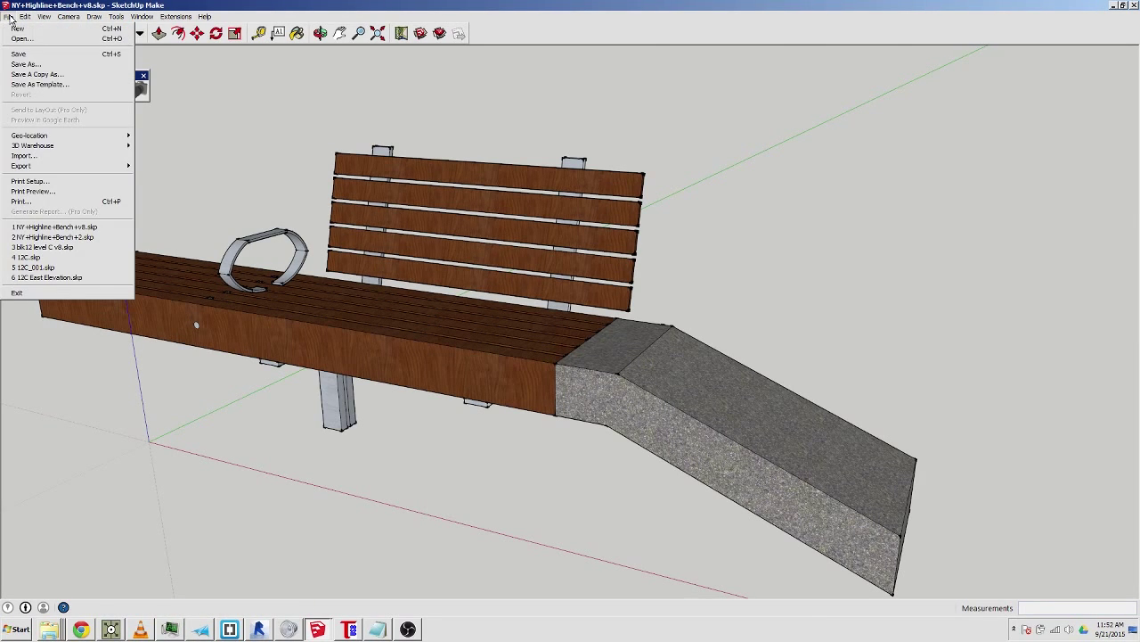
click(28, 65)
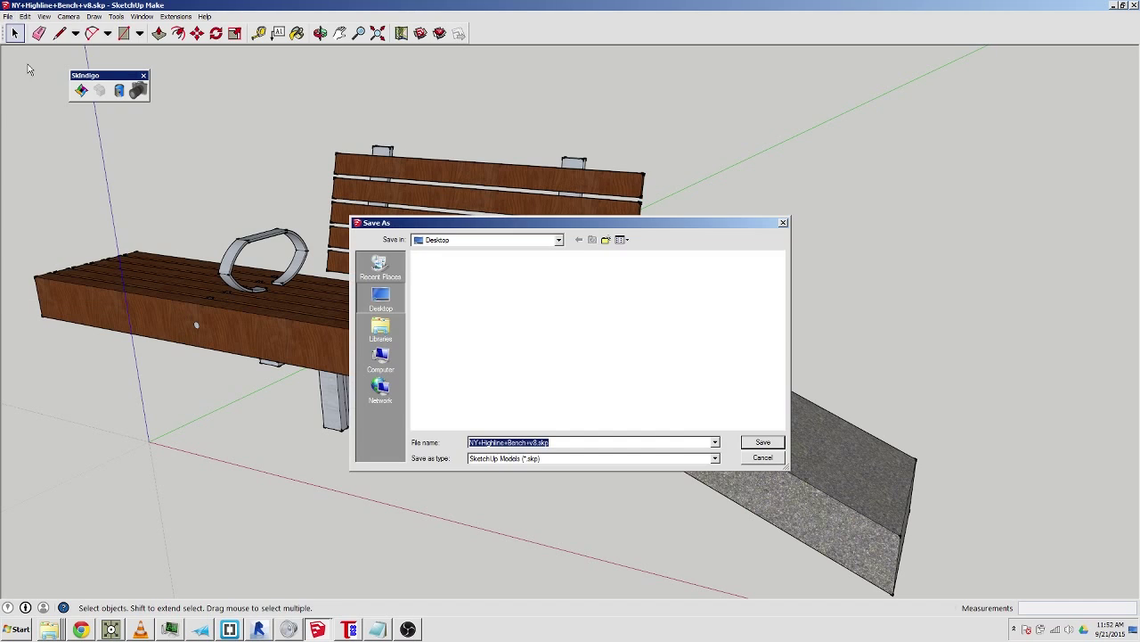
click(508, 442)
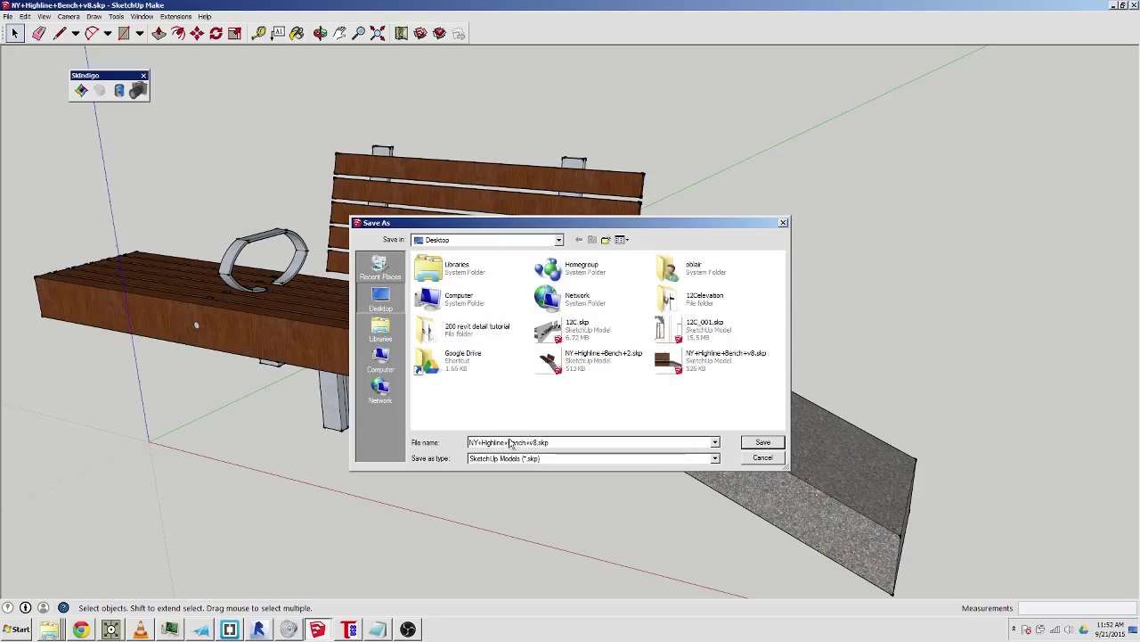
click(535, 458)
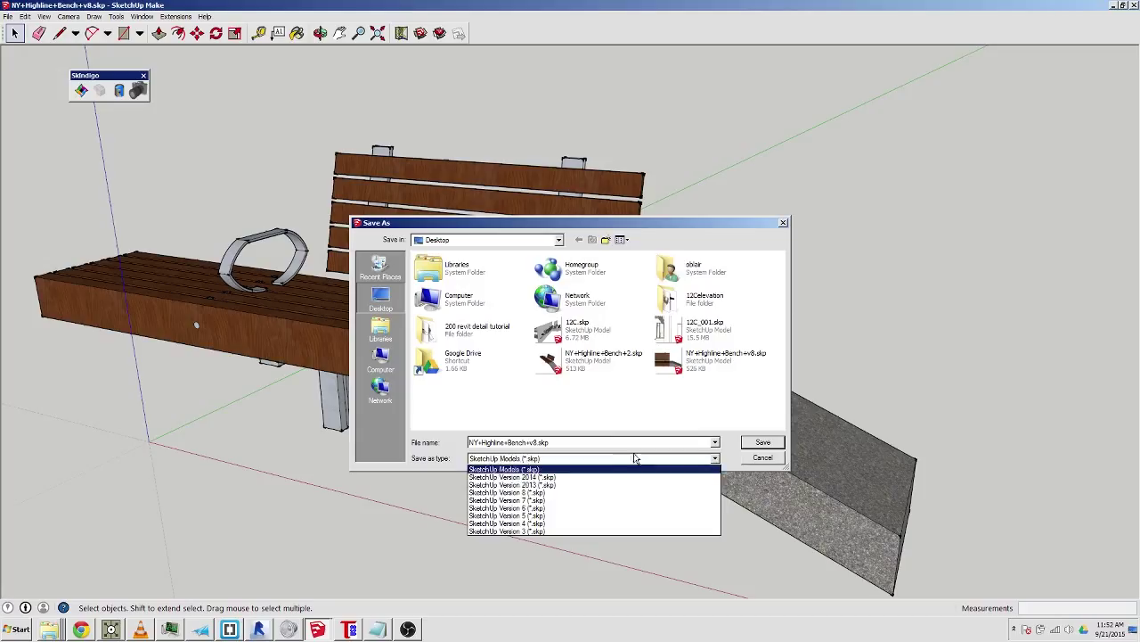
click(561, 493)
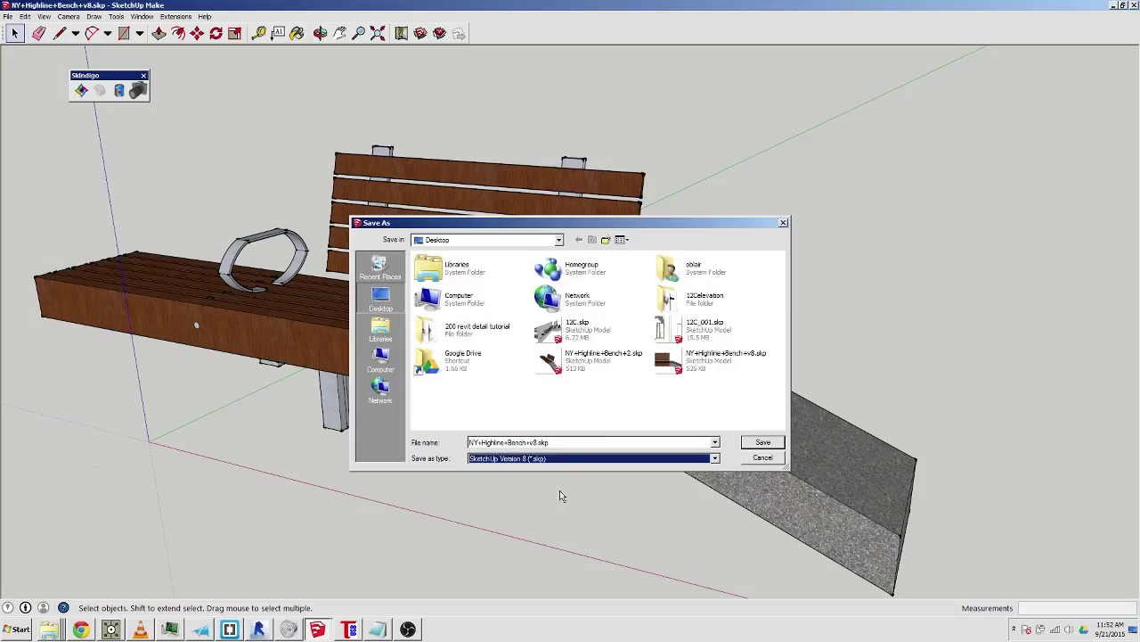
click(755, 443)
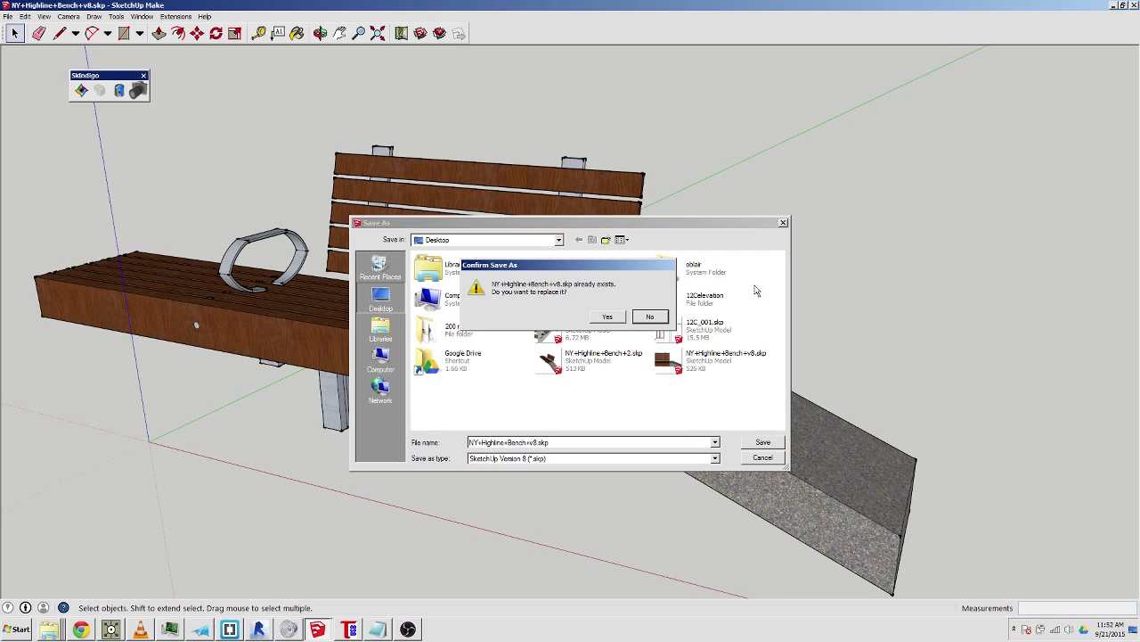
click(607, 321)
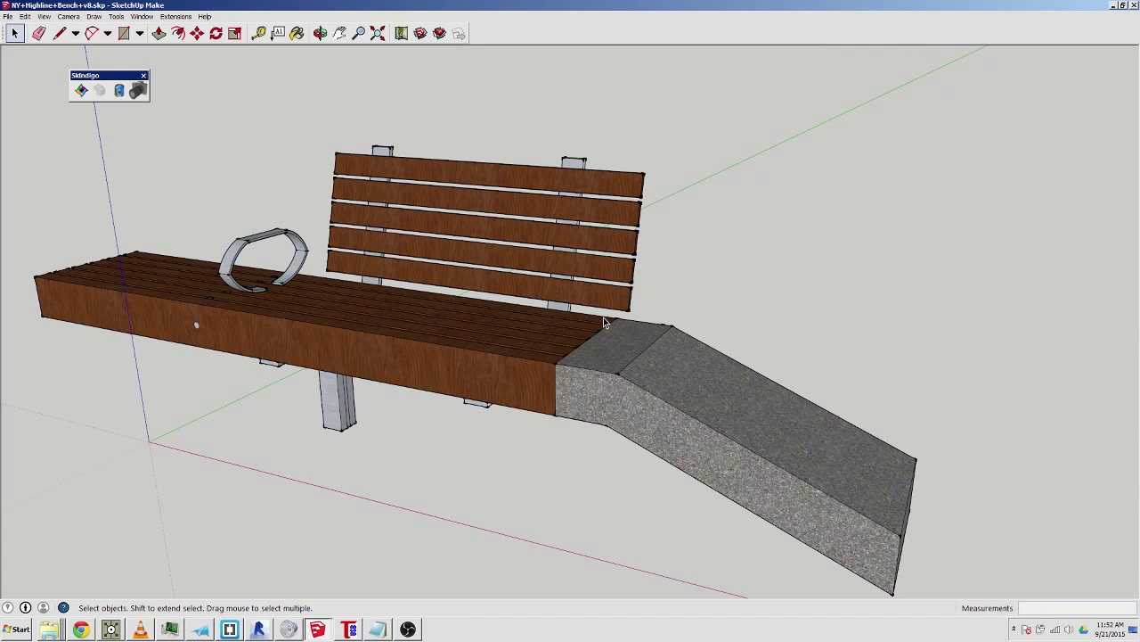
click(259, 629)
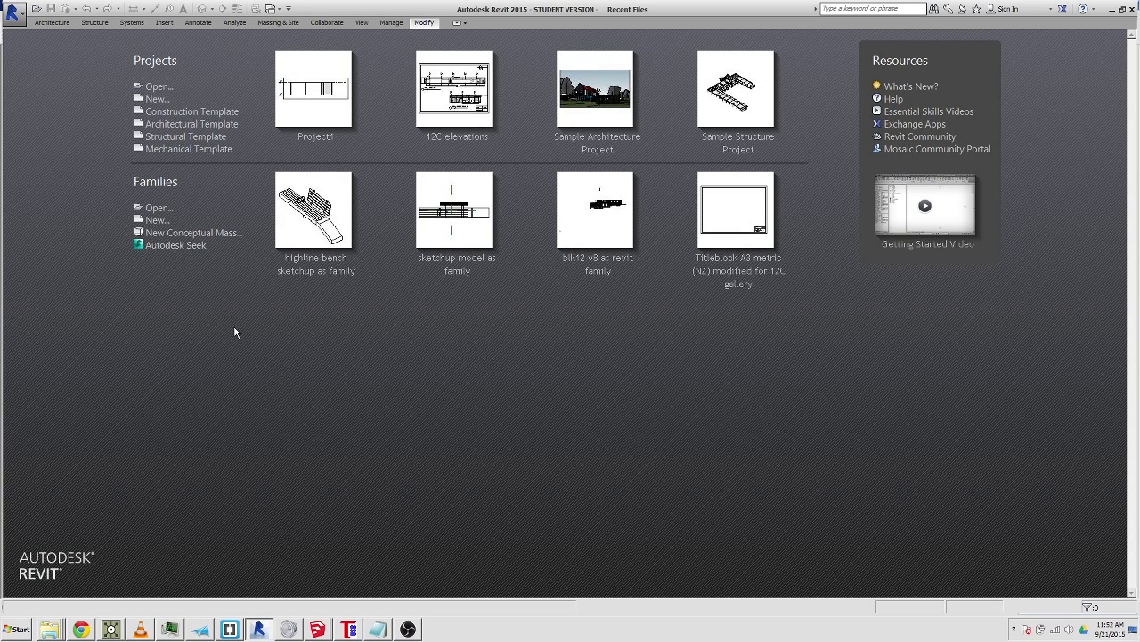
Start a new family and select the Metric Furniture.rft template.
click(156, 220)
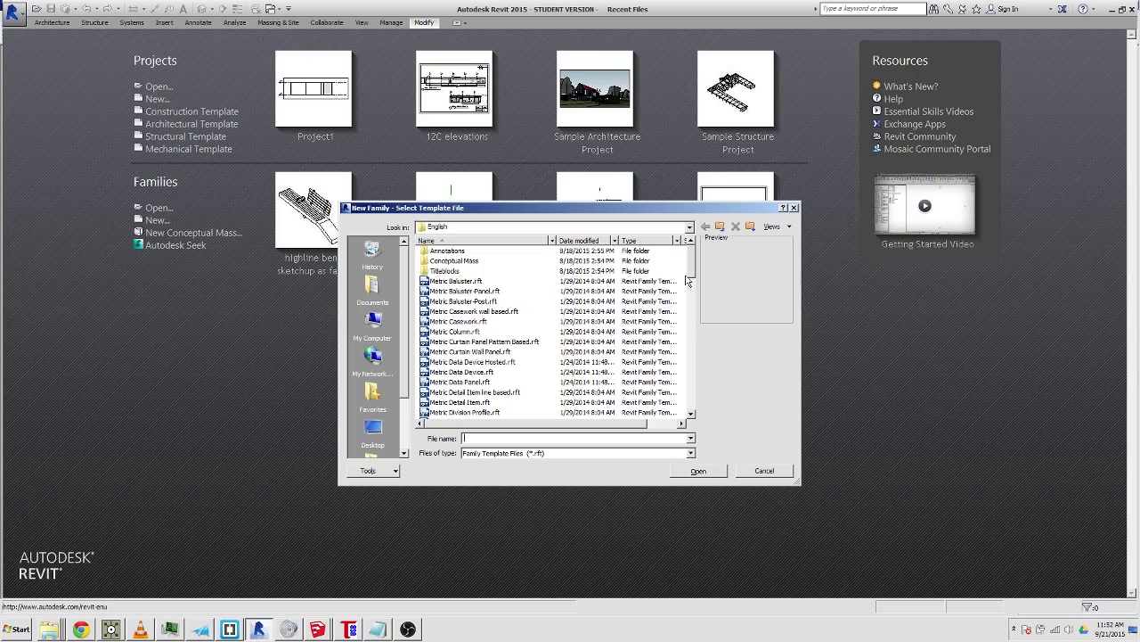
scroll(695, 278, down, 1)
scroll(695, 278, down, 6)
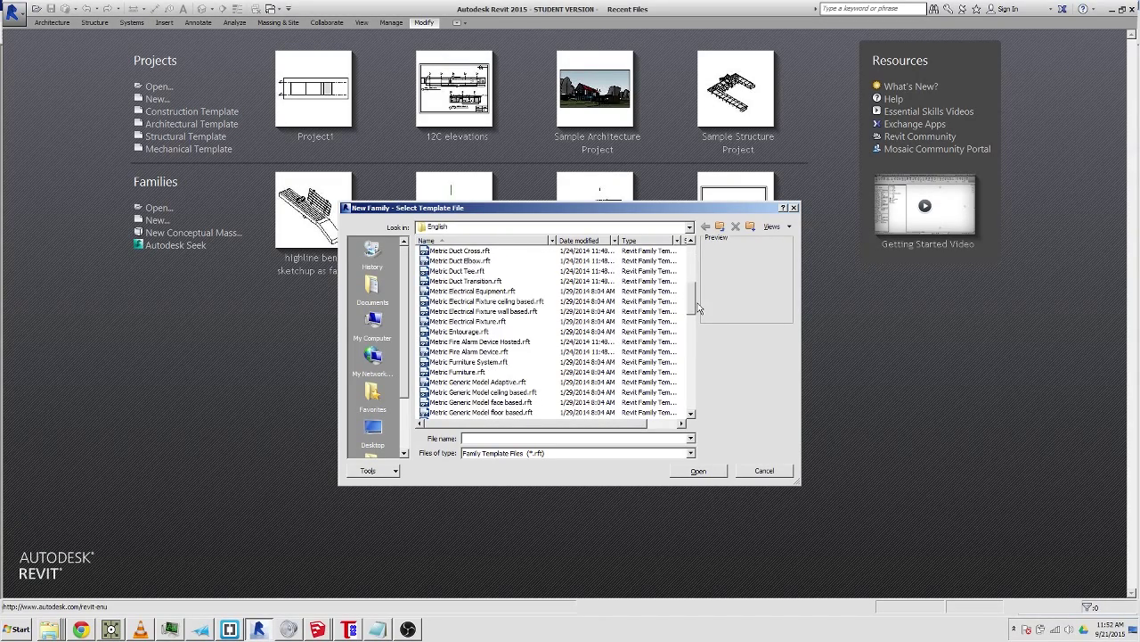
click(461, 352)
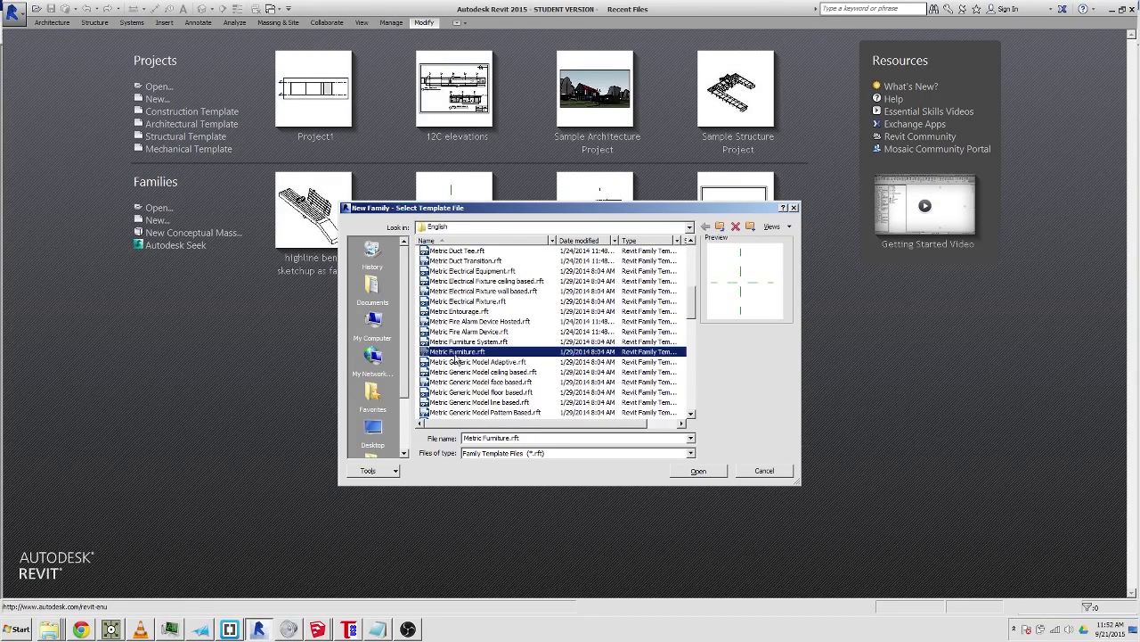
Create the furniture family from the template and show the Insert commands.
click(699, 471)
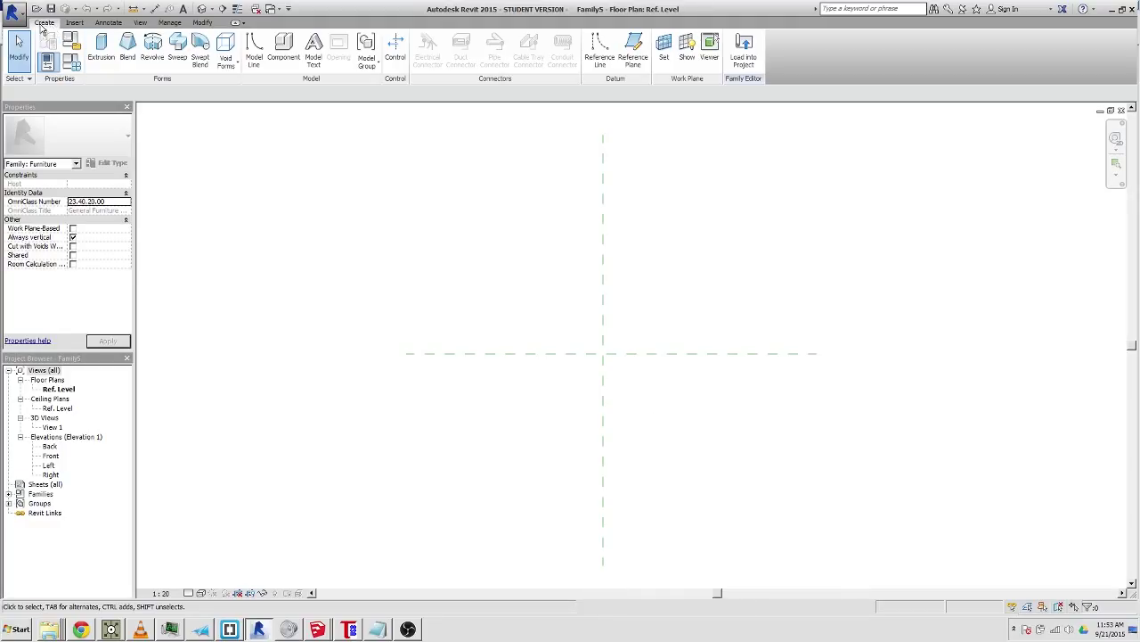
click(75, 23)
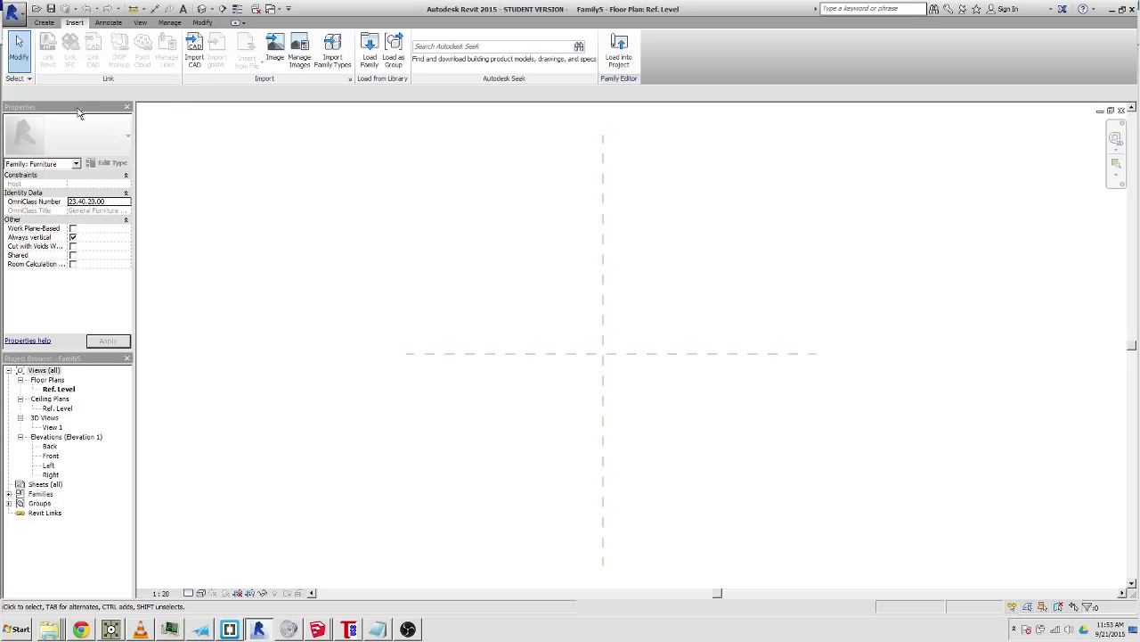
Import NY+Highline+Bench+v8.skp from the Desktop as SketchUp, positioned Auto - Origin to Origin.
click(197, 49)
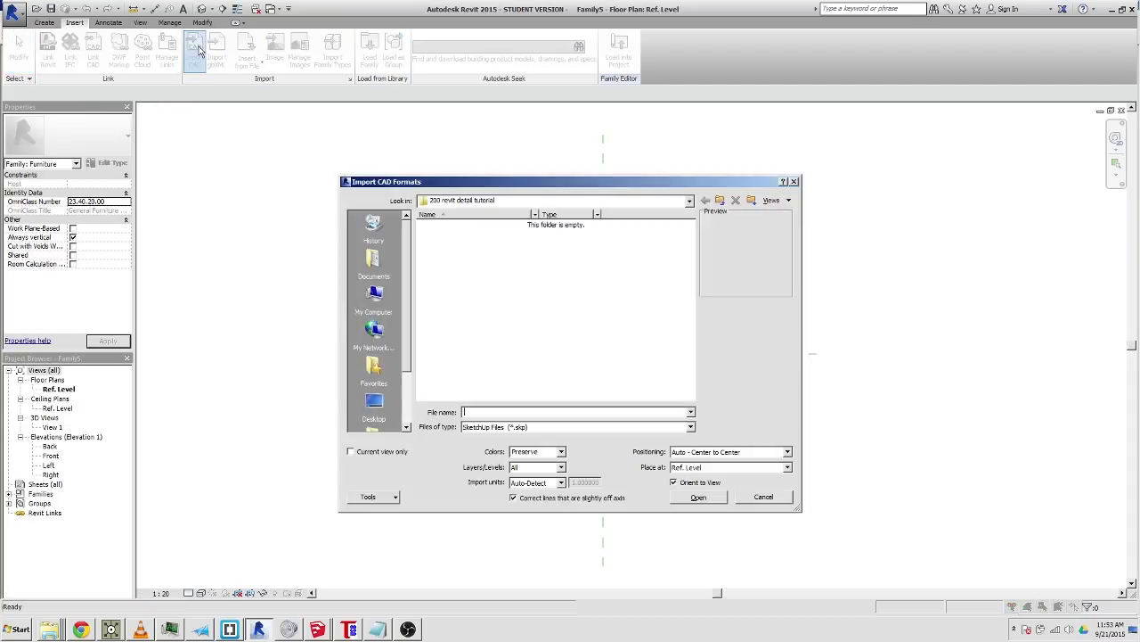
click(481, 428)
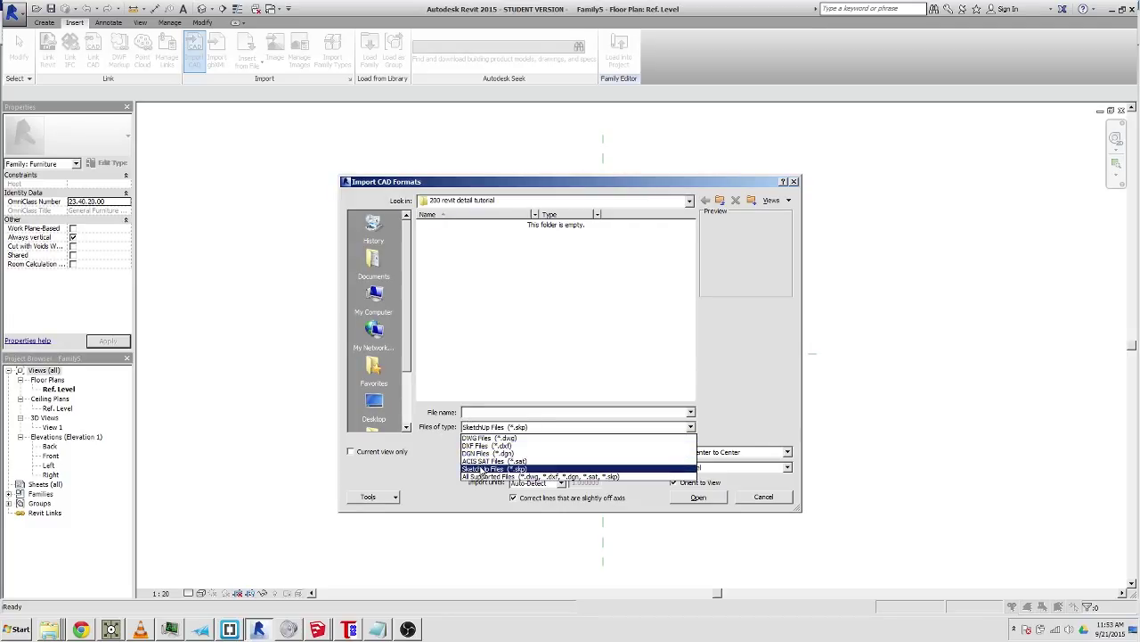
click(482, 470)
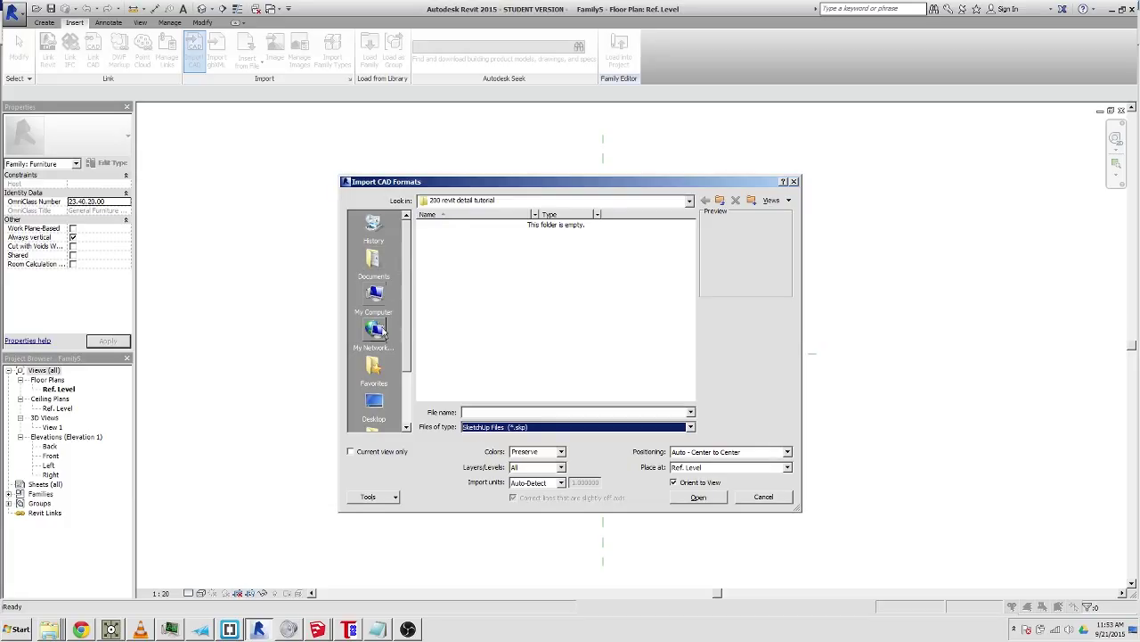
click(374, 406)
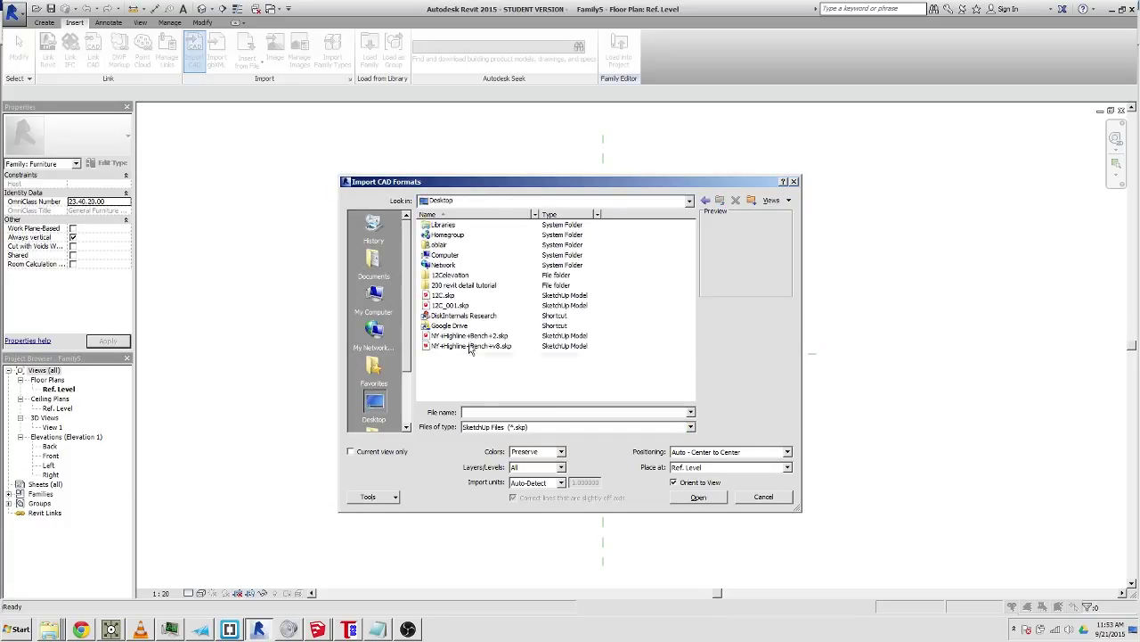
click(499, 348)
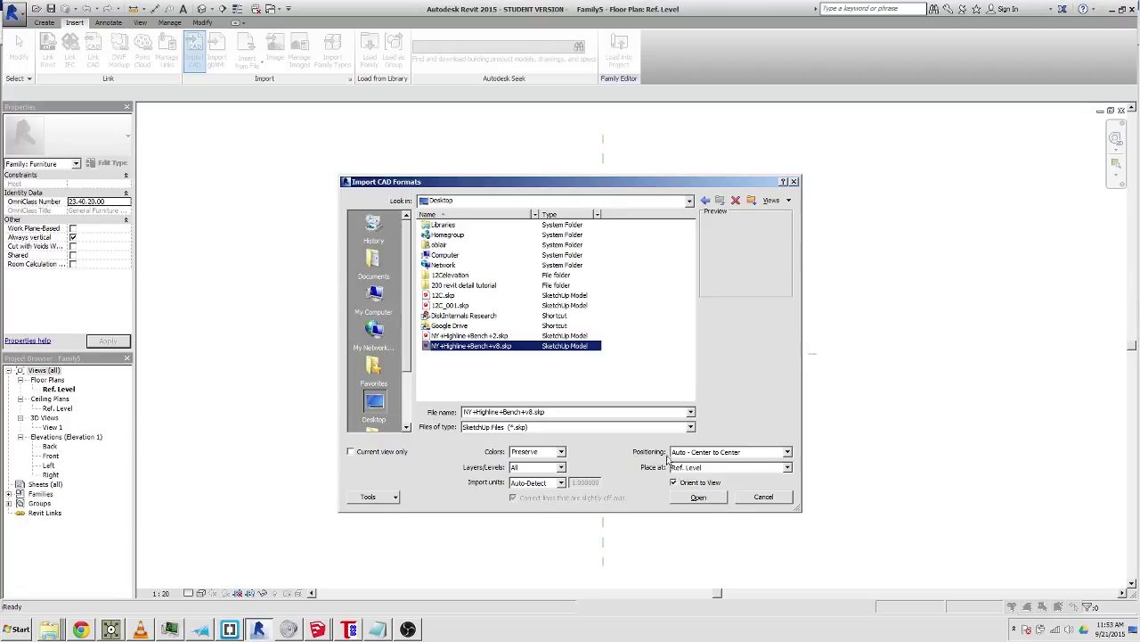
click(720, 455)
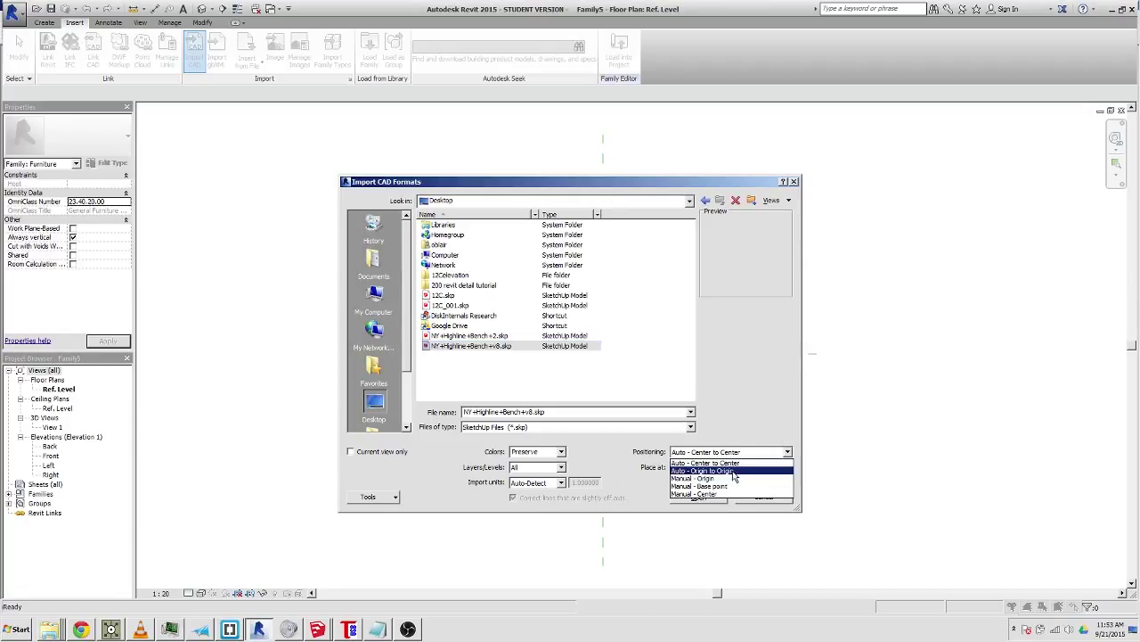
click(735, 471)
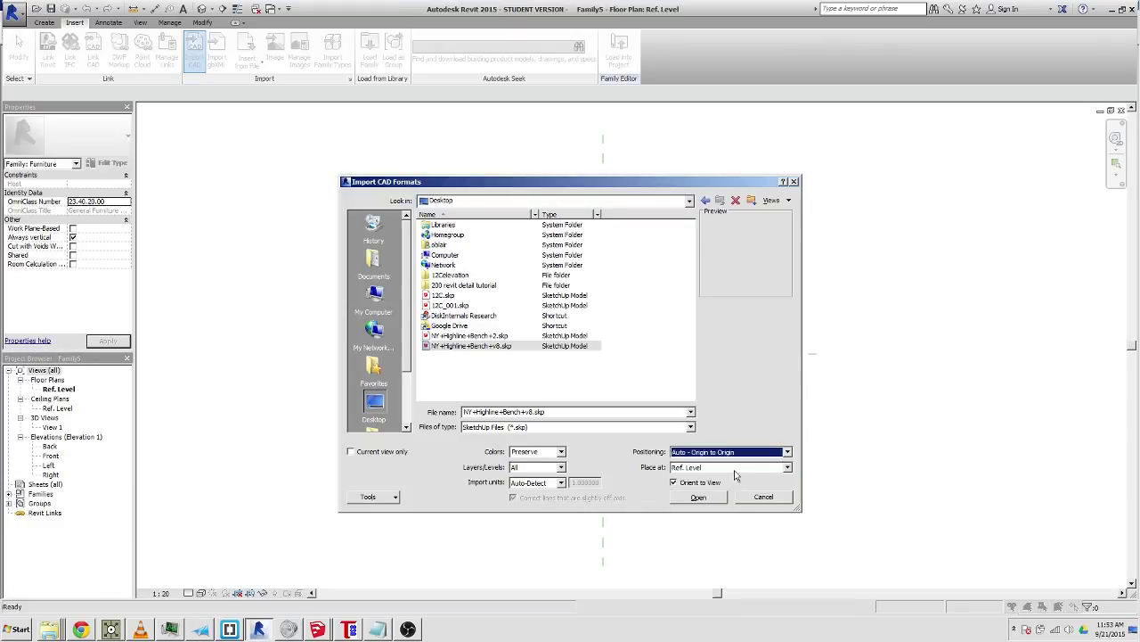
click(693, 499)
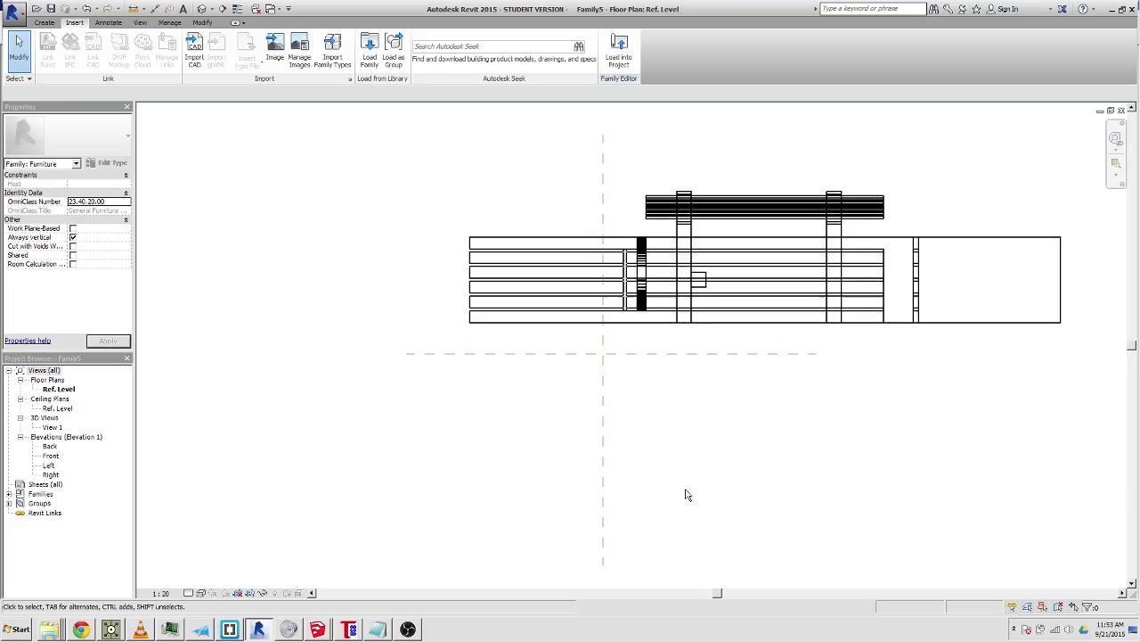
Pan the plan to frame the imported bench, then compare it with the original orbited in SketchUp.
middle_drag(736, 359, 582, 413)
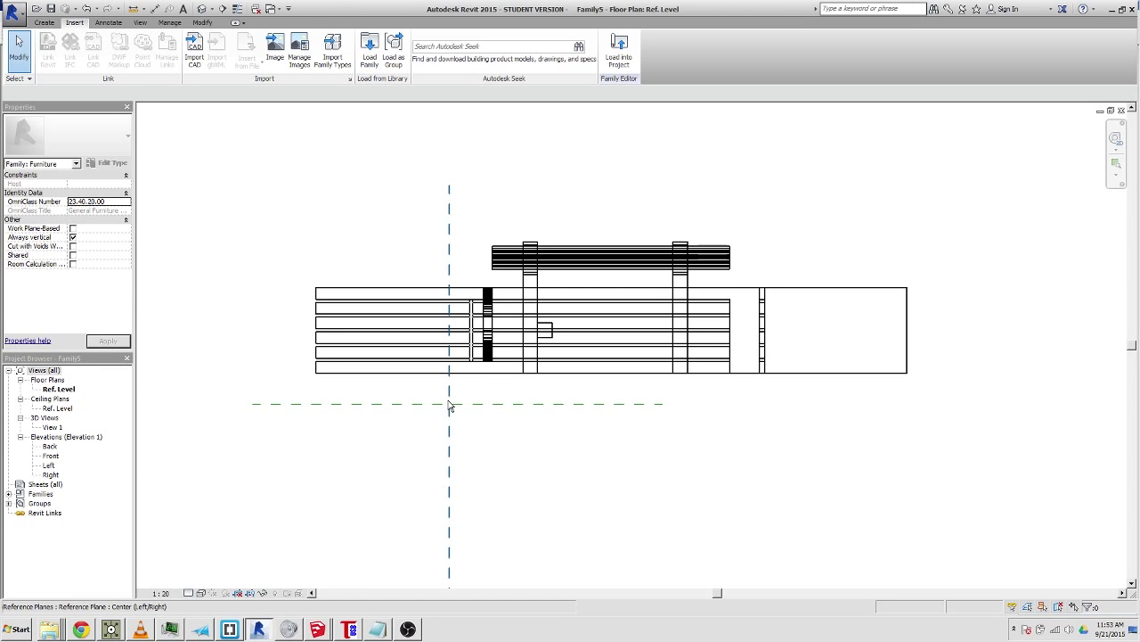
click(318, 627)
drag(428, 320, 626, 344)
key(space)
middle_drag(627, 344, 312, 328)
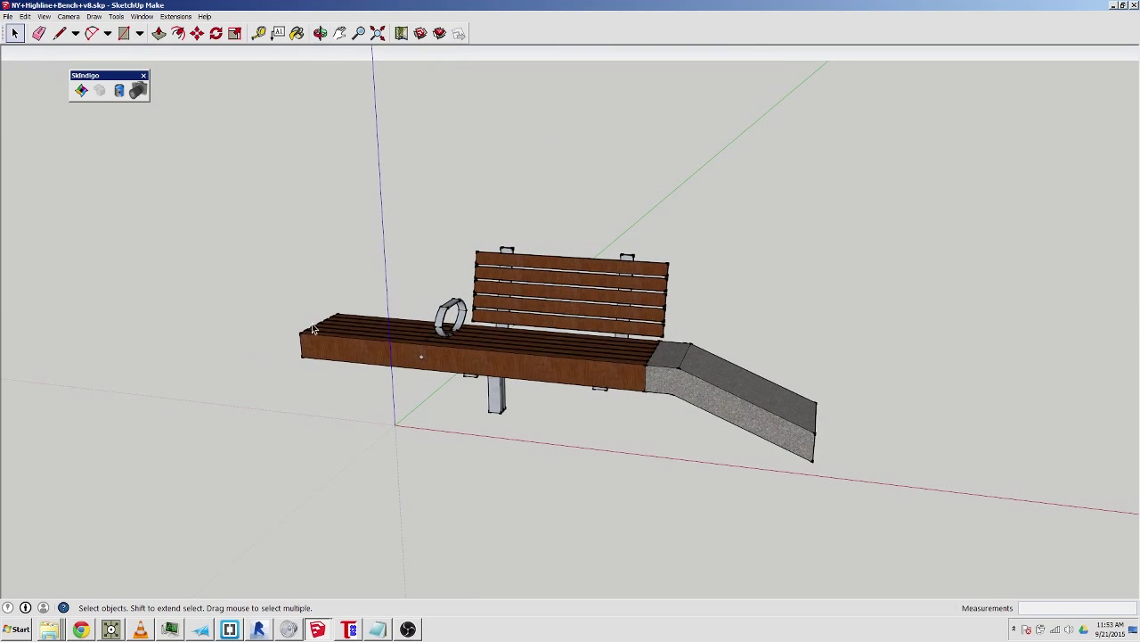
click(267, 629)
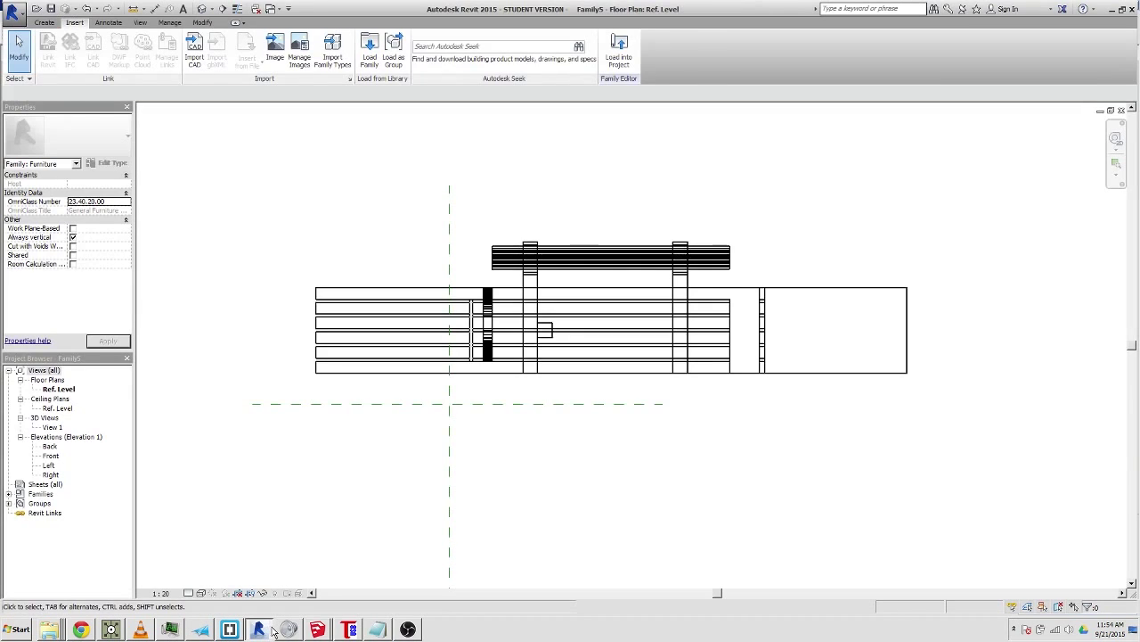
Open 3D View 1, set the ViewCube to FRONT, and orbit to view the bench from above.
double_click(52, 428)
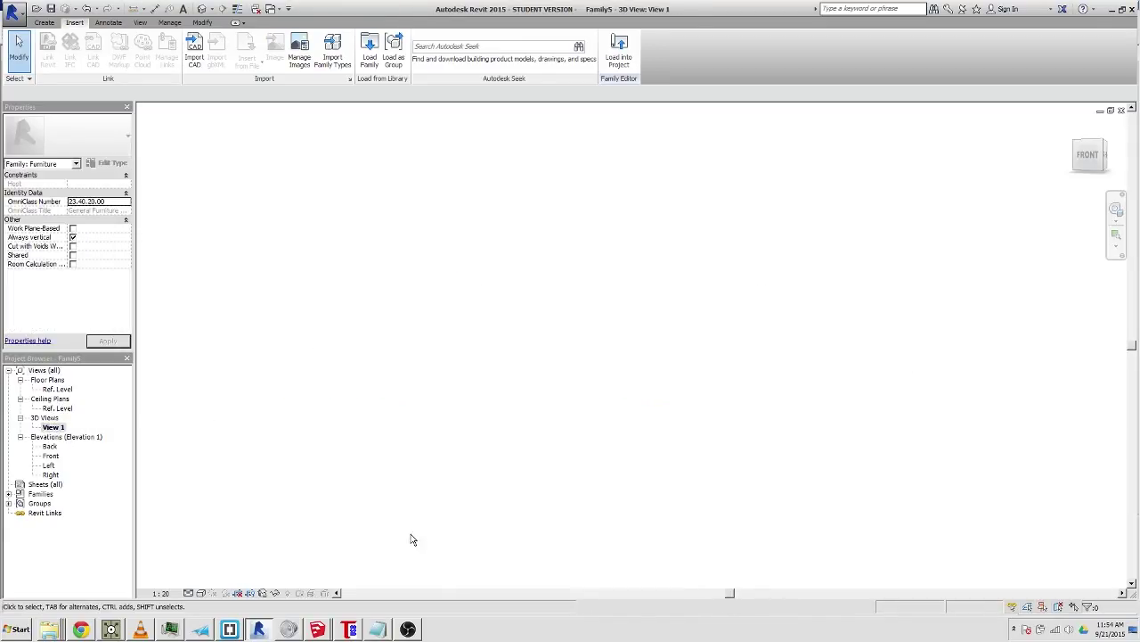
click(1088, 157)
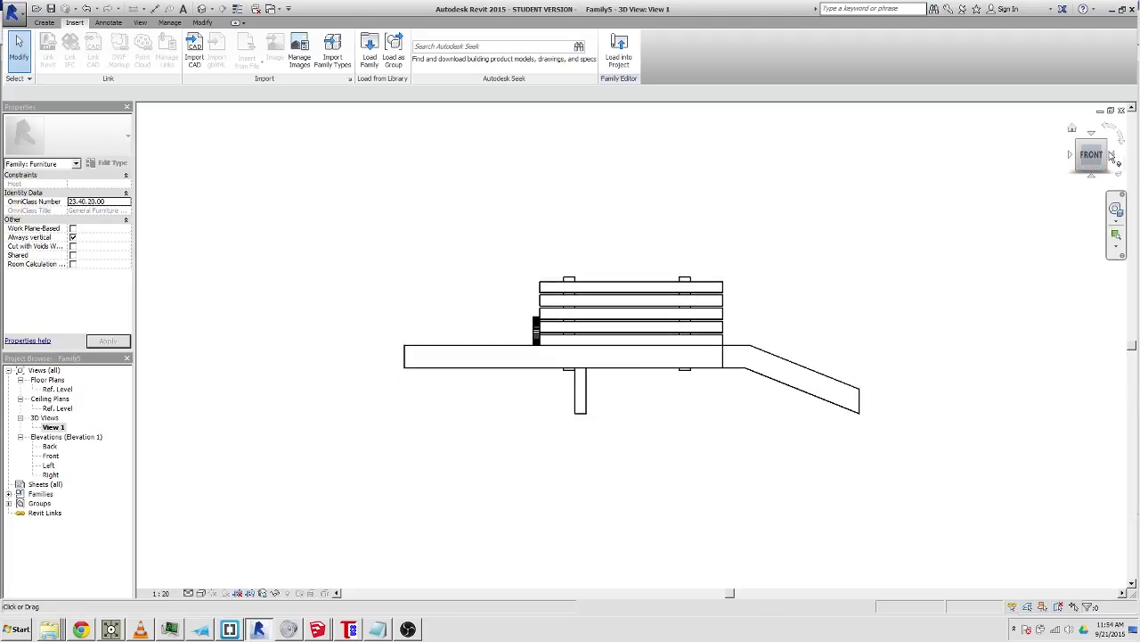
mouse_move(1088, 159)
mouse_down()
mouse_move(1062, 182)
mouse_move(1114, 157)
mouse_move(1092, 149)
mouse_move(1085, 166)
mouse_move(1099, 151)
mouse_up()
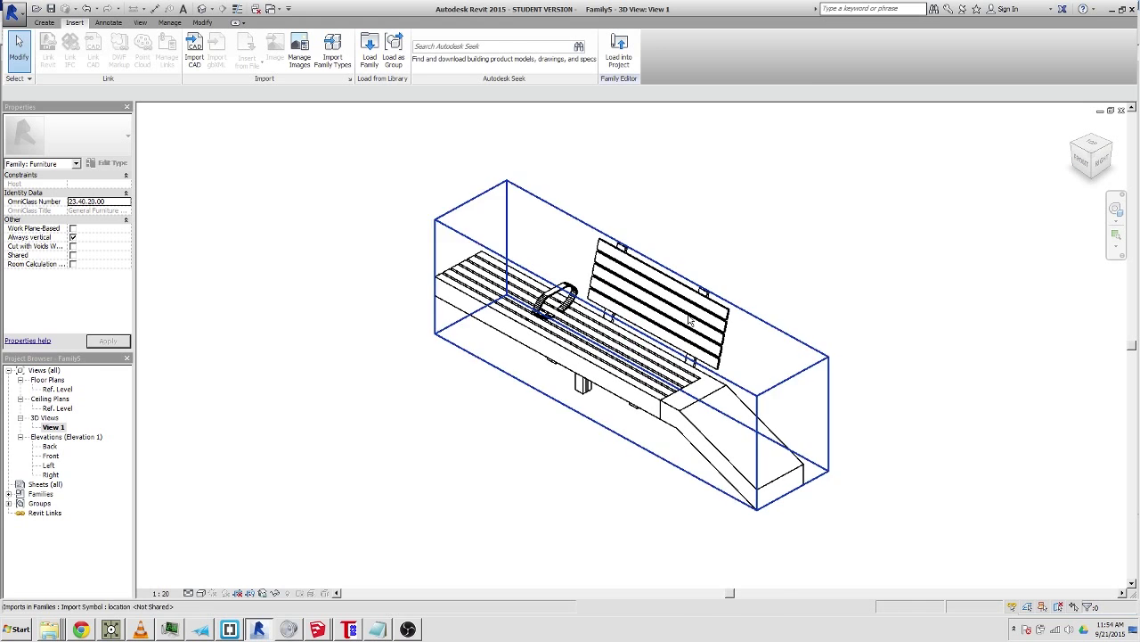
Set the 3D view's Visual Style to Consistent Colors.
click(201, 594)
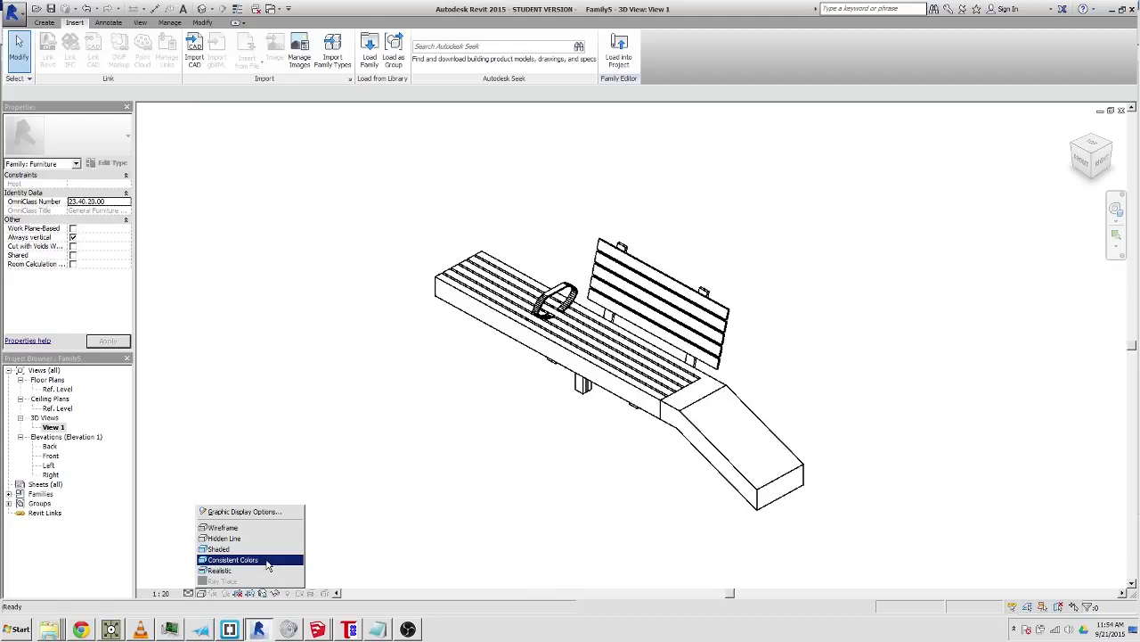
click(233, 560)
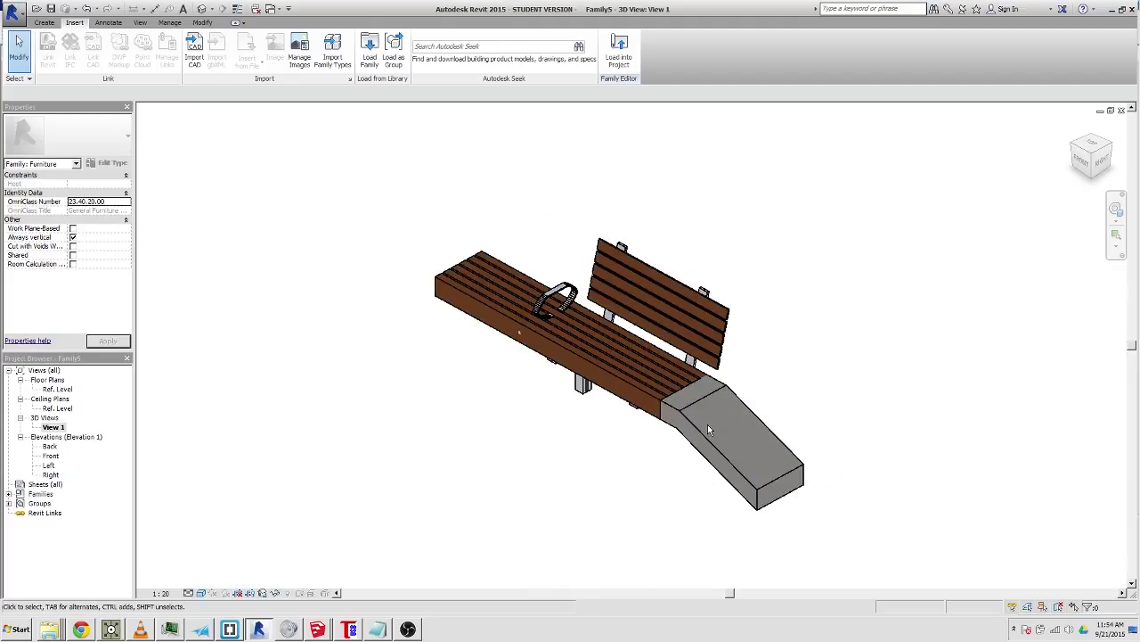